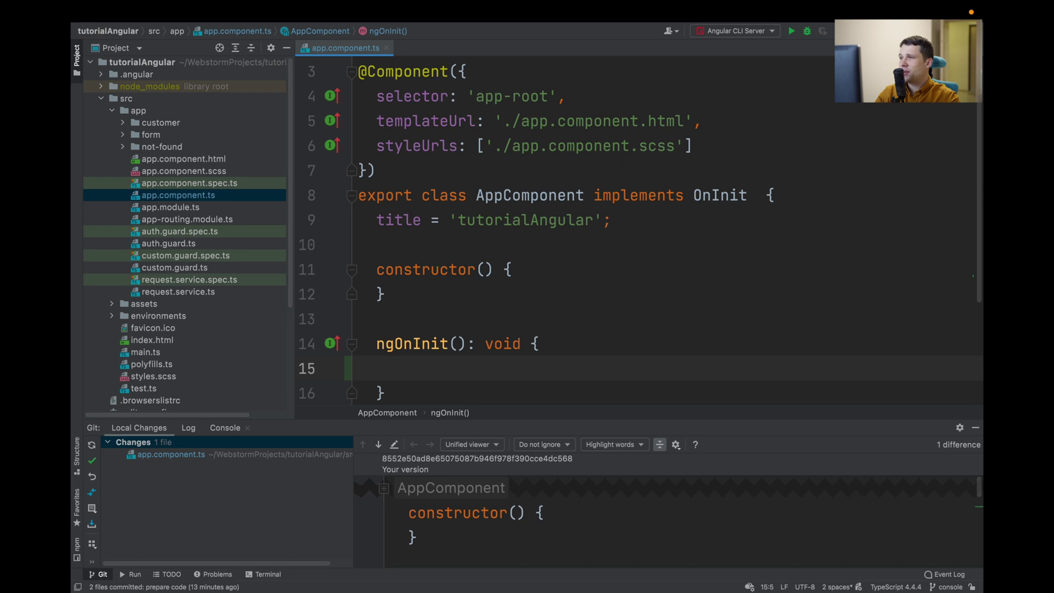
type("co")
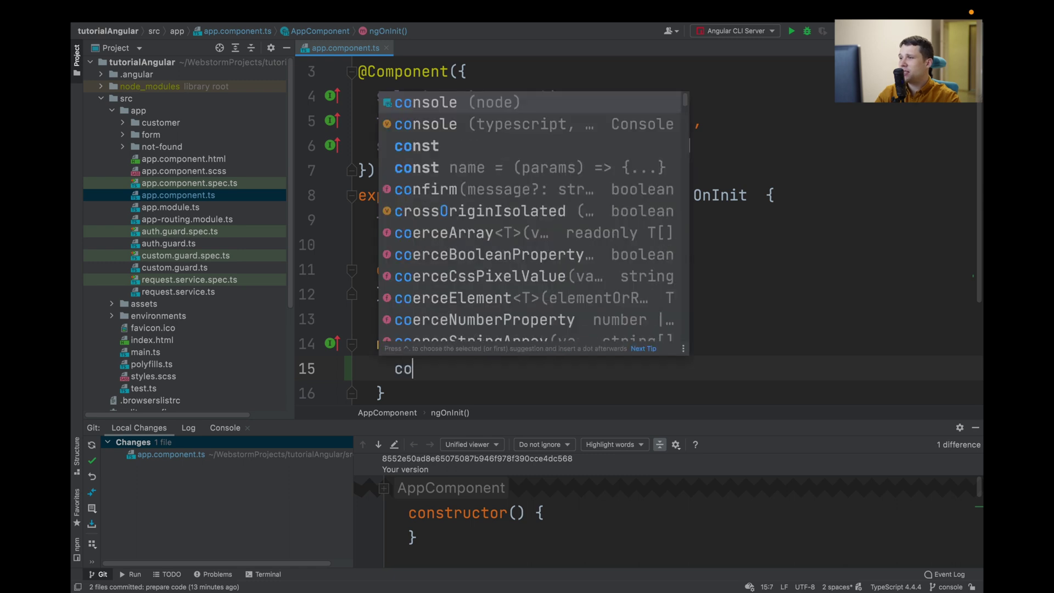
type("n")
Add console.log('its a nice day') to ngOnInit and check the message in Chrome's console.
key("Return")
type(".log")
key("Return")
type("'its a")
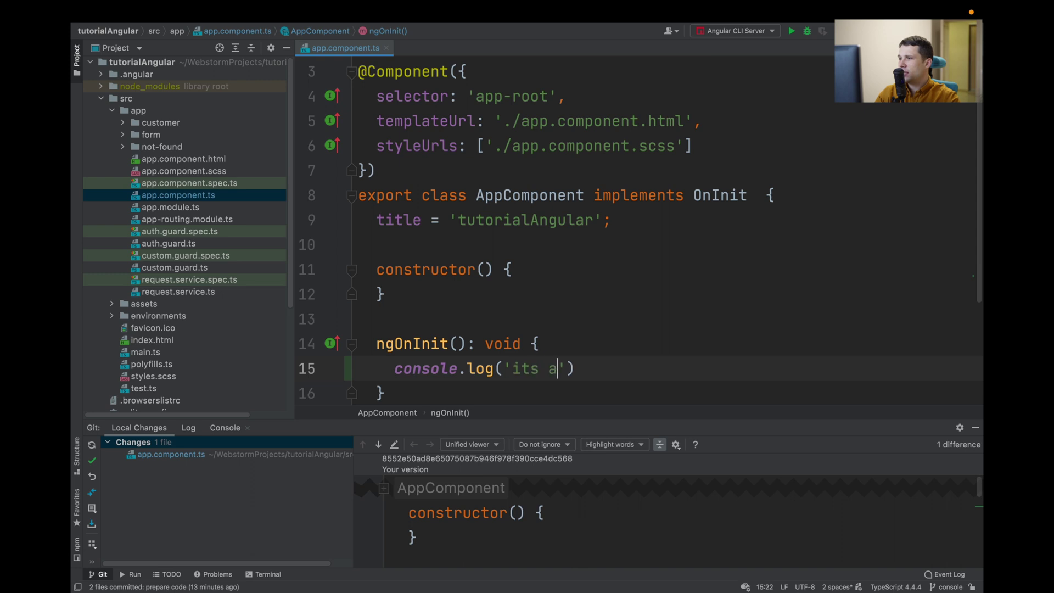
type("y")
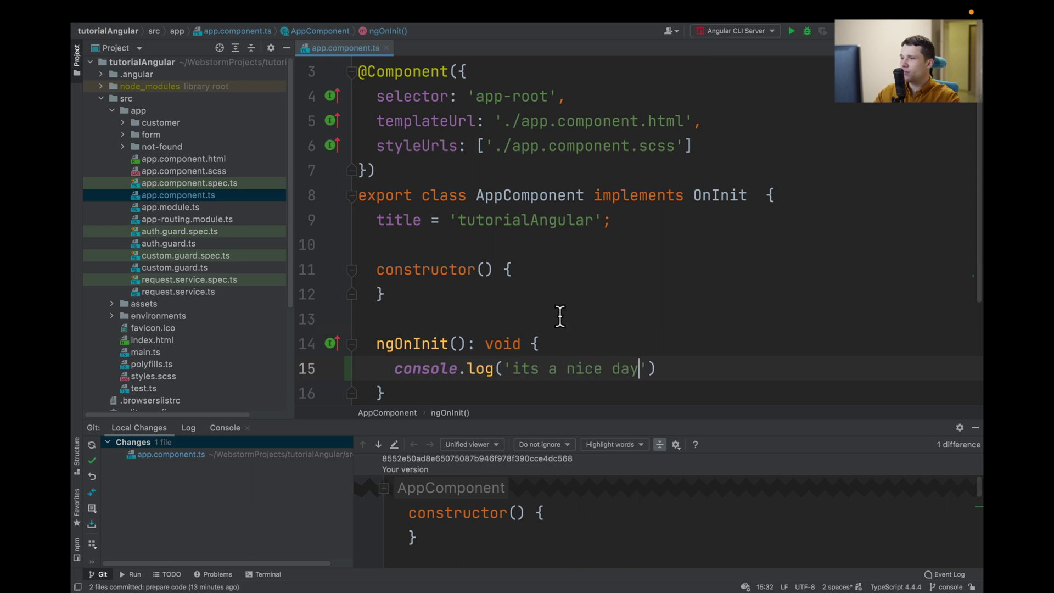
key("ctrl+Left")
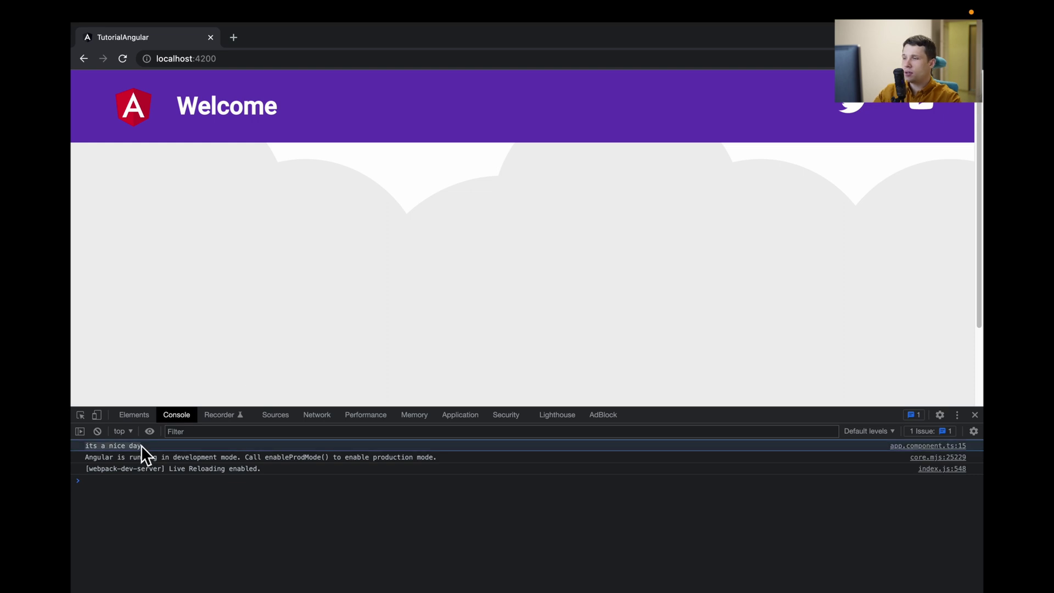
key("ctrl+Right")
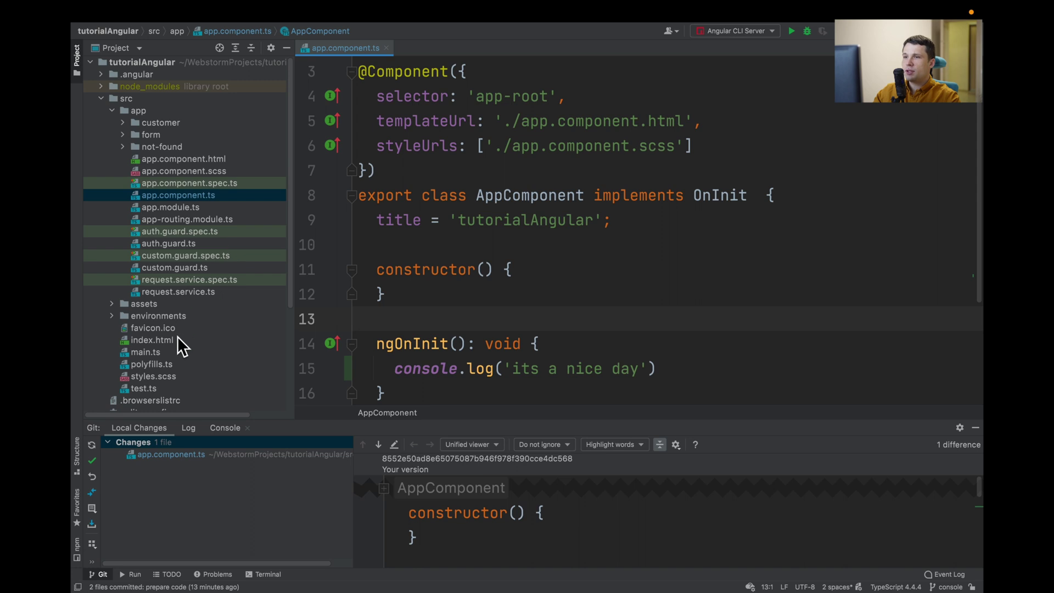
Open main.ts and start a new line inside the if (environment.production) block.
double_click(146, 352)
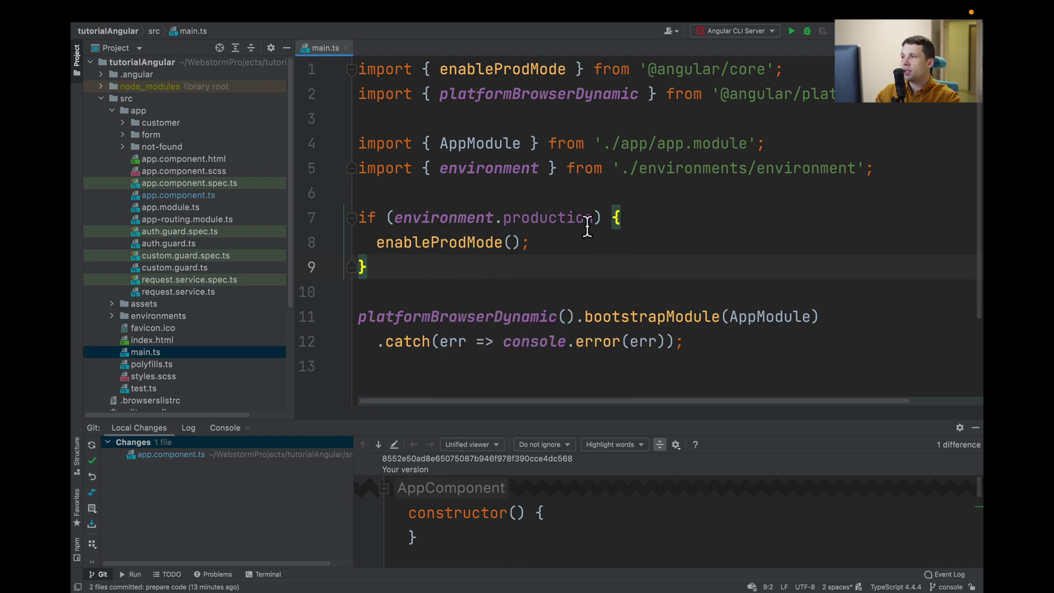
left_click(626, 218)
key("Return")
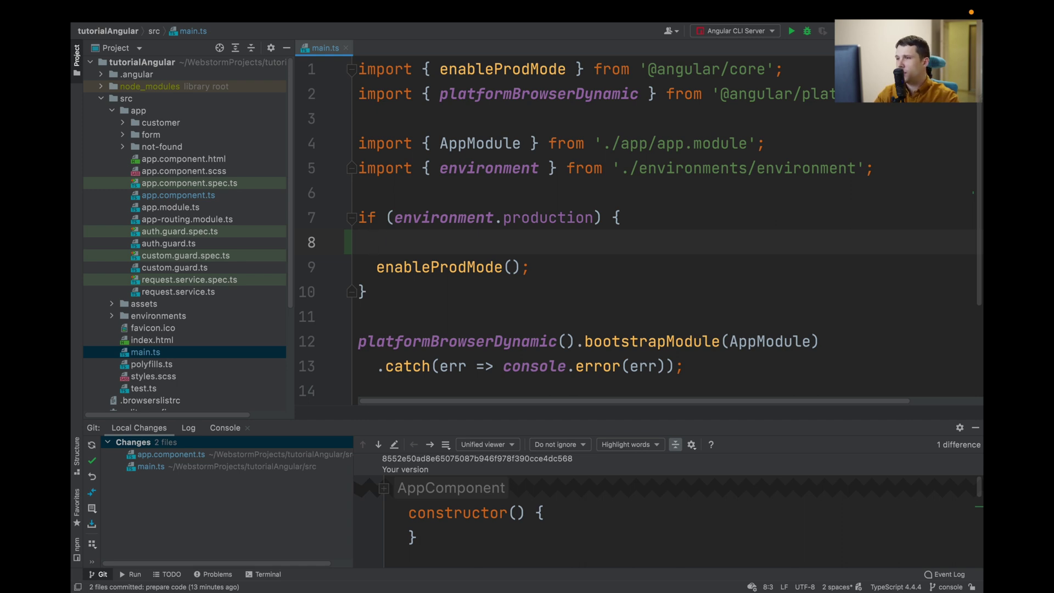
type("win")
type("dow(.")
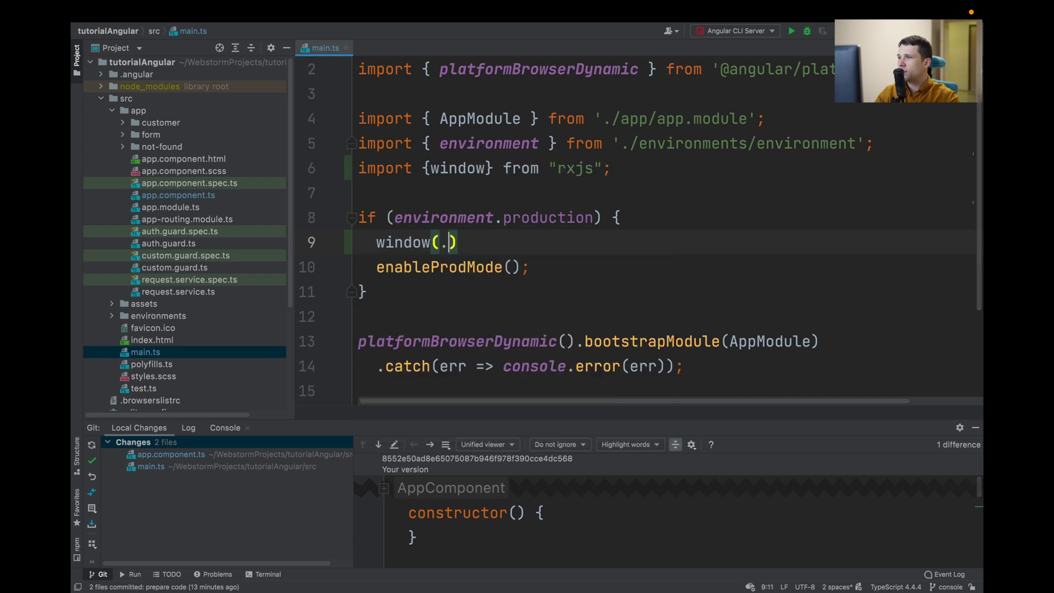
Remove the rxjs window import and write window.console.log = () => {} in the production block.
triple_click(566, 164)
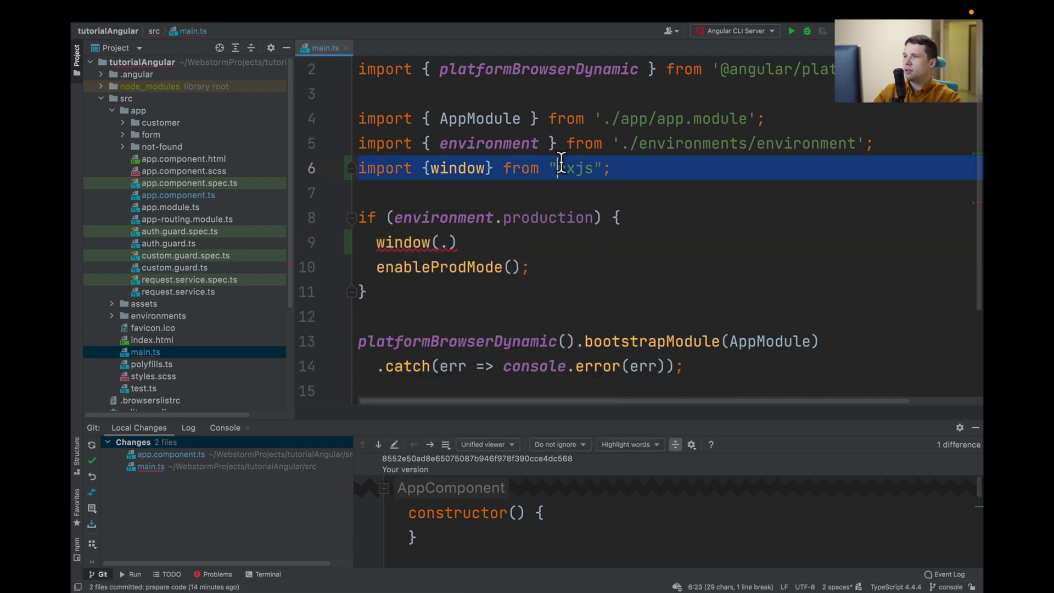
key("BackSpace")
left_click(455, 220)
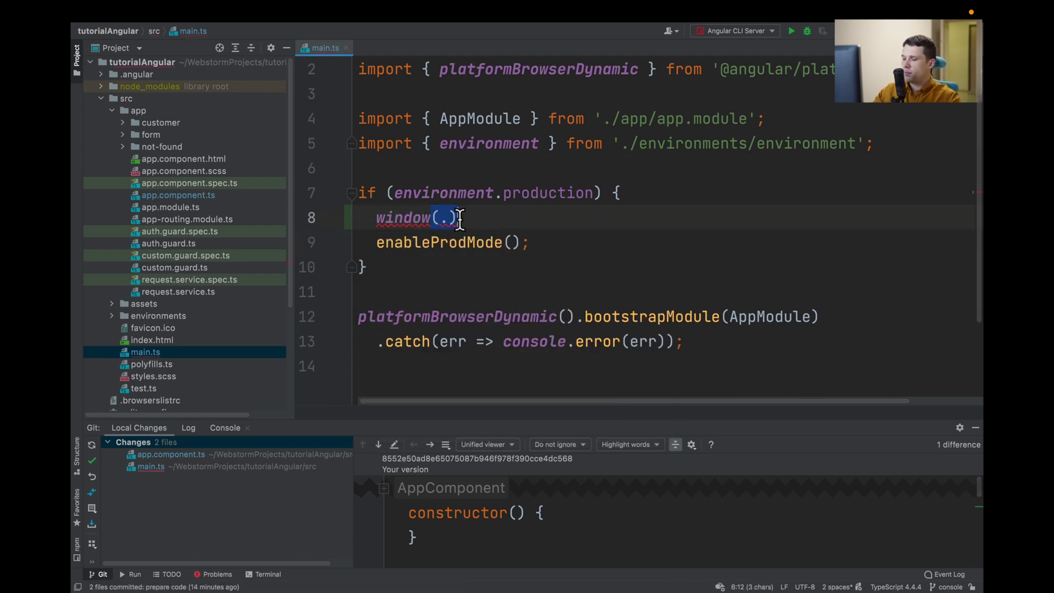
key("BackSpace")
key("BackSpace")
key("BackSpace")
type(".conso")
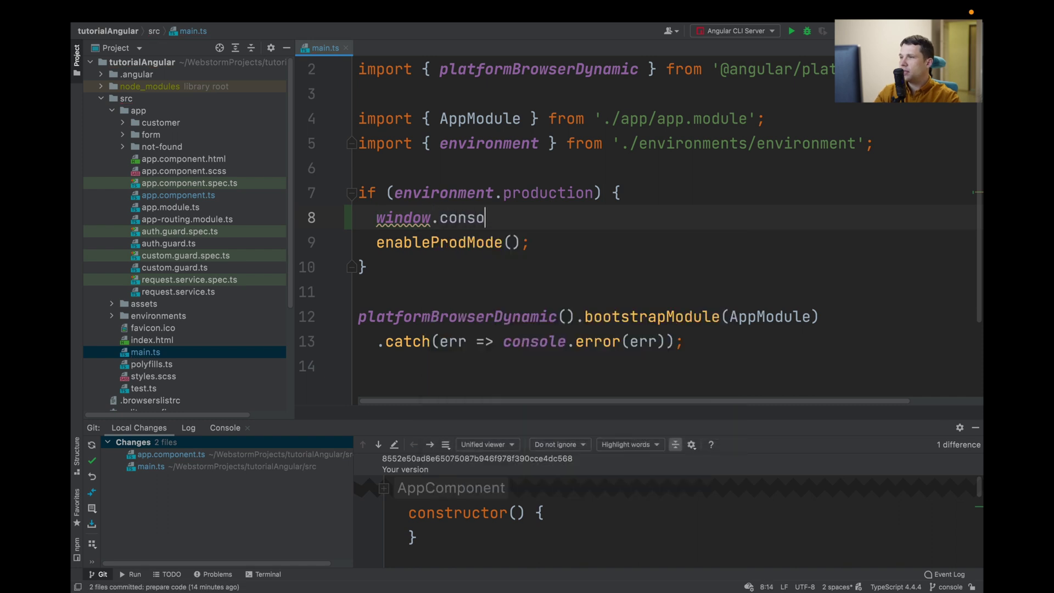
type("le.log")
key("Escape")
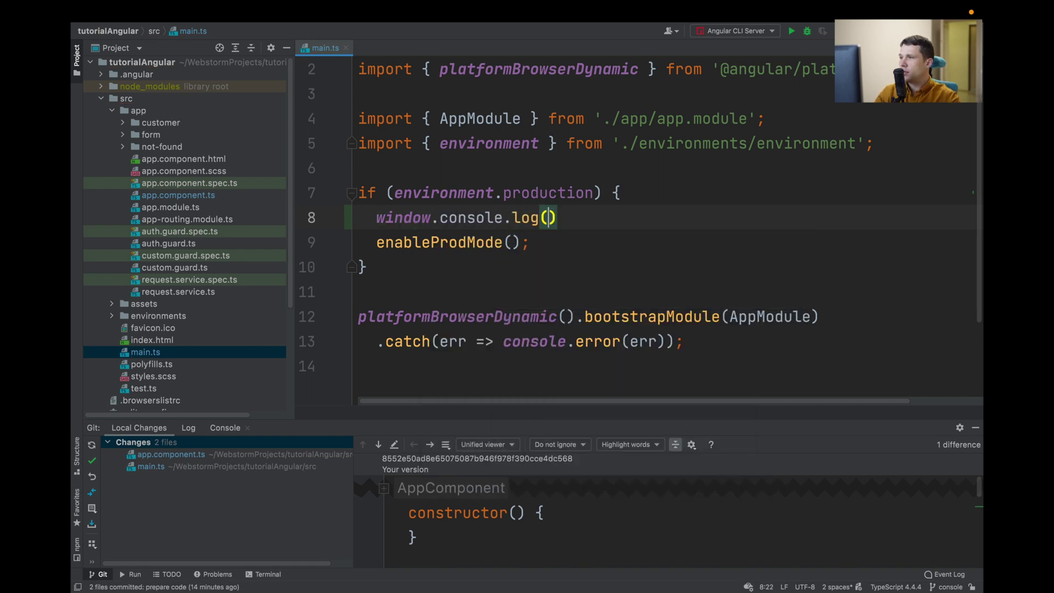
type("= () =")
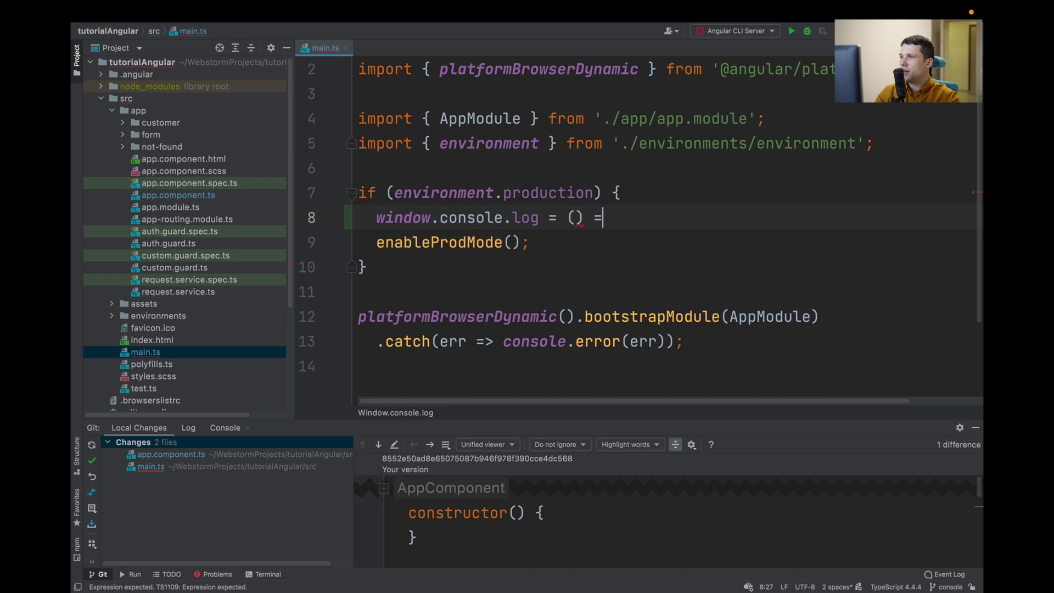
type("> {")
key("Return")
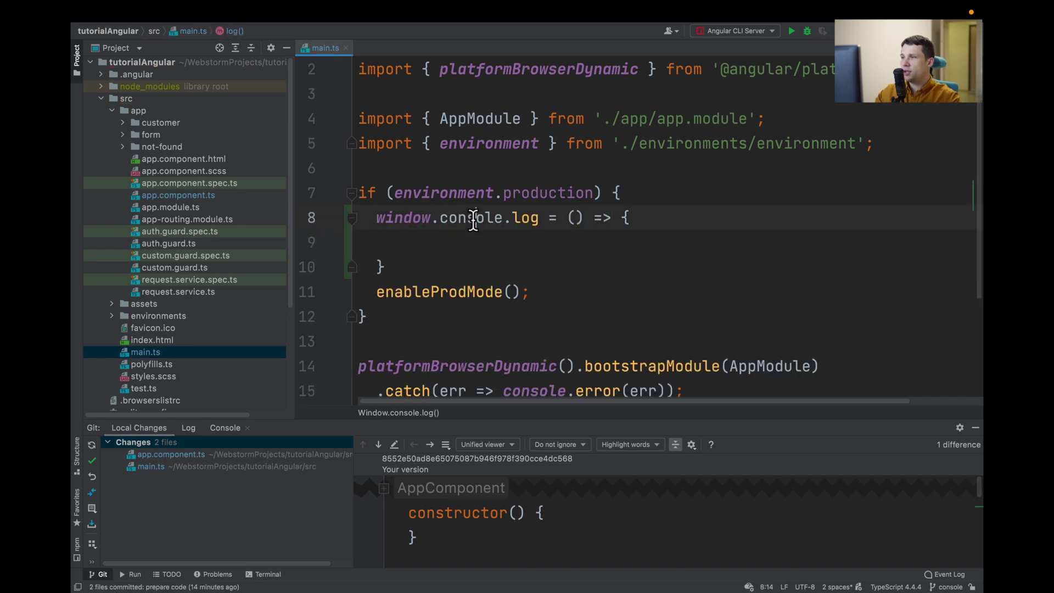
Run ng serve --prod on an alternate port and open the production app in the browser.
left_click(276, 576)
type("ng serve --prod")
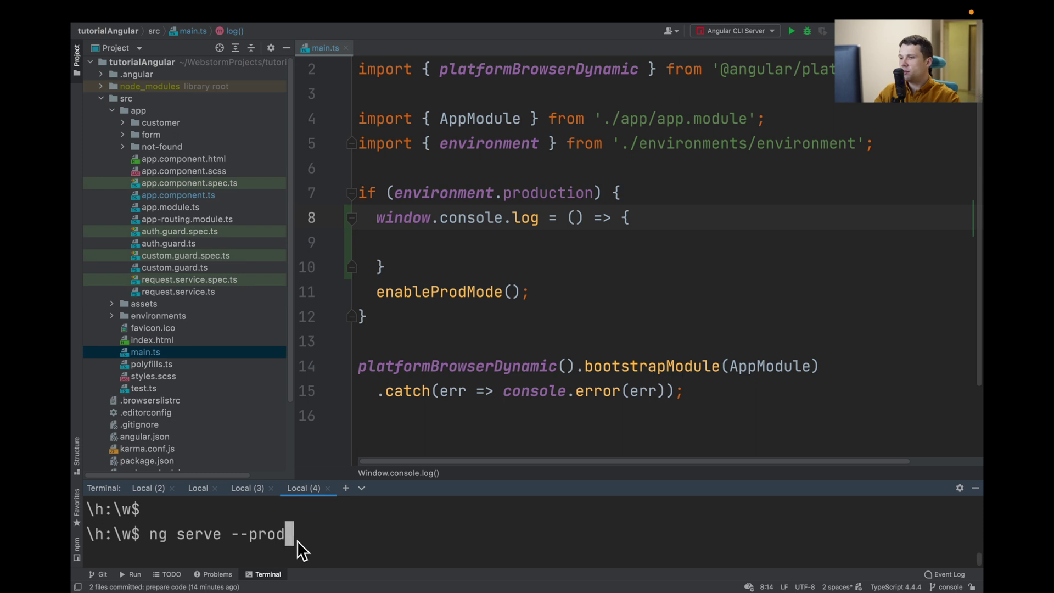
key("Return")
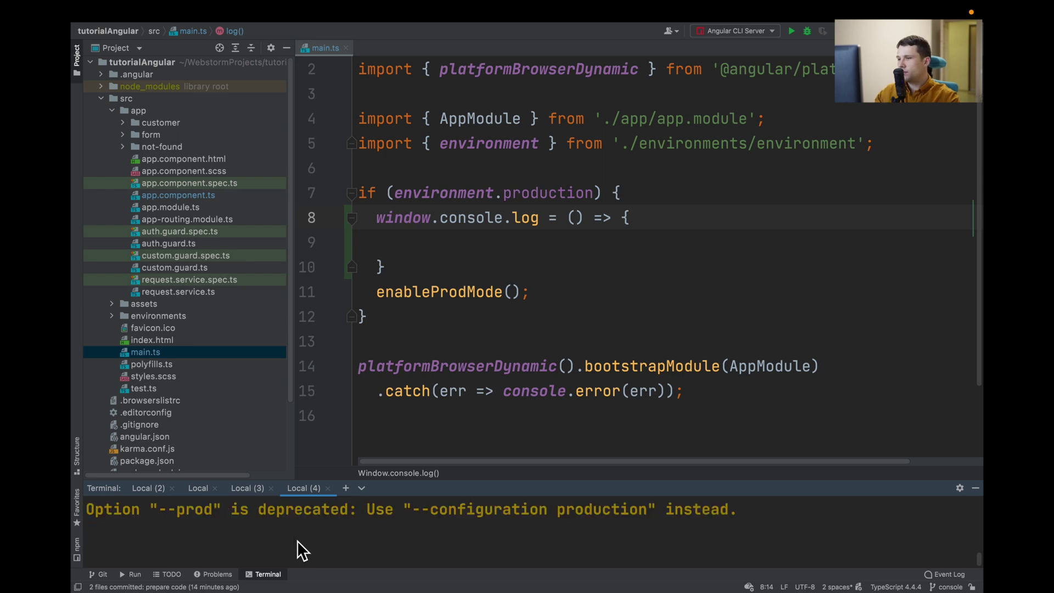
key("Return")
left_click(188, 543)
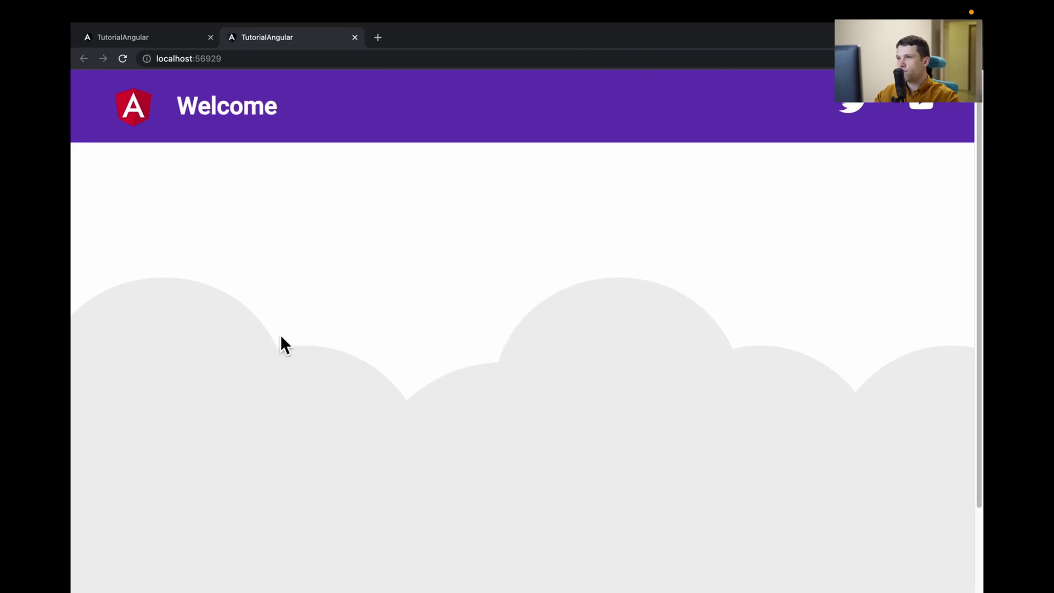
Open Chrome's Developer Tools console on the production app via the main menu.
left_click(971, 58)
mouse_move(805, 260)
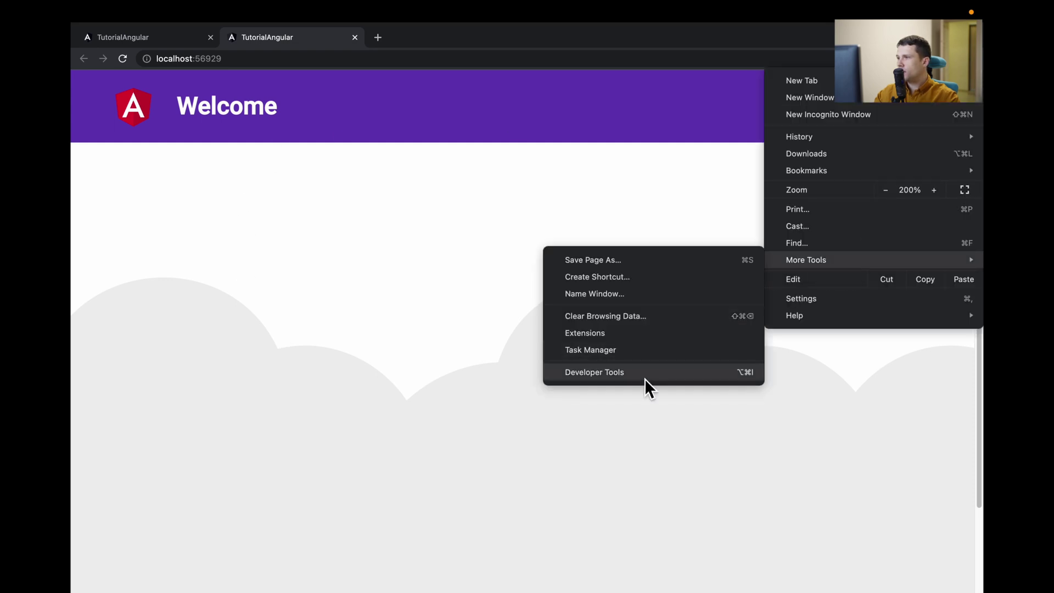
left_click(645, 378)
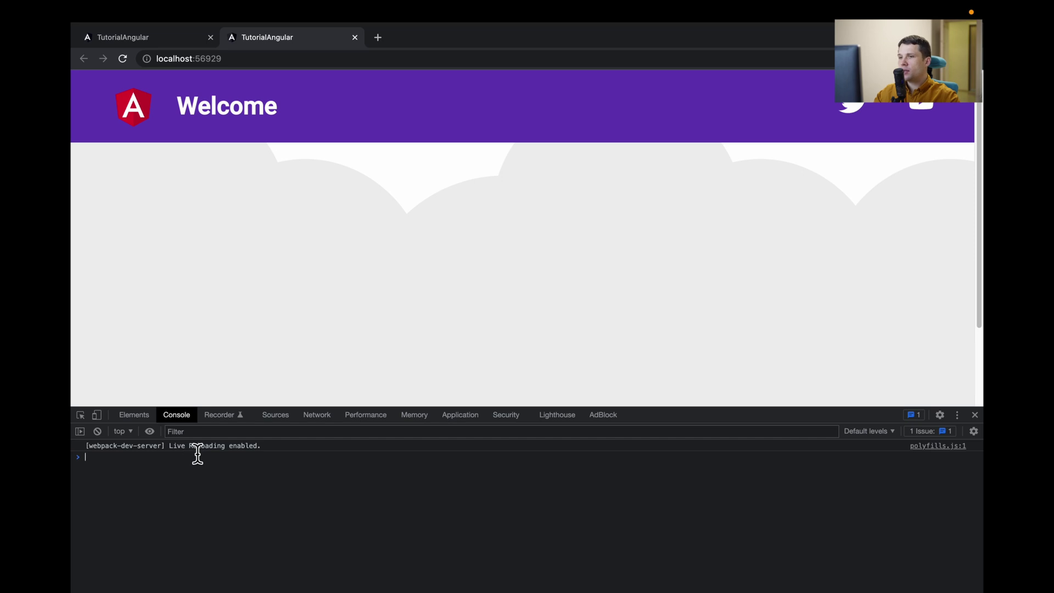